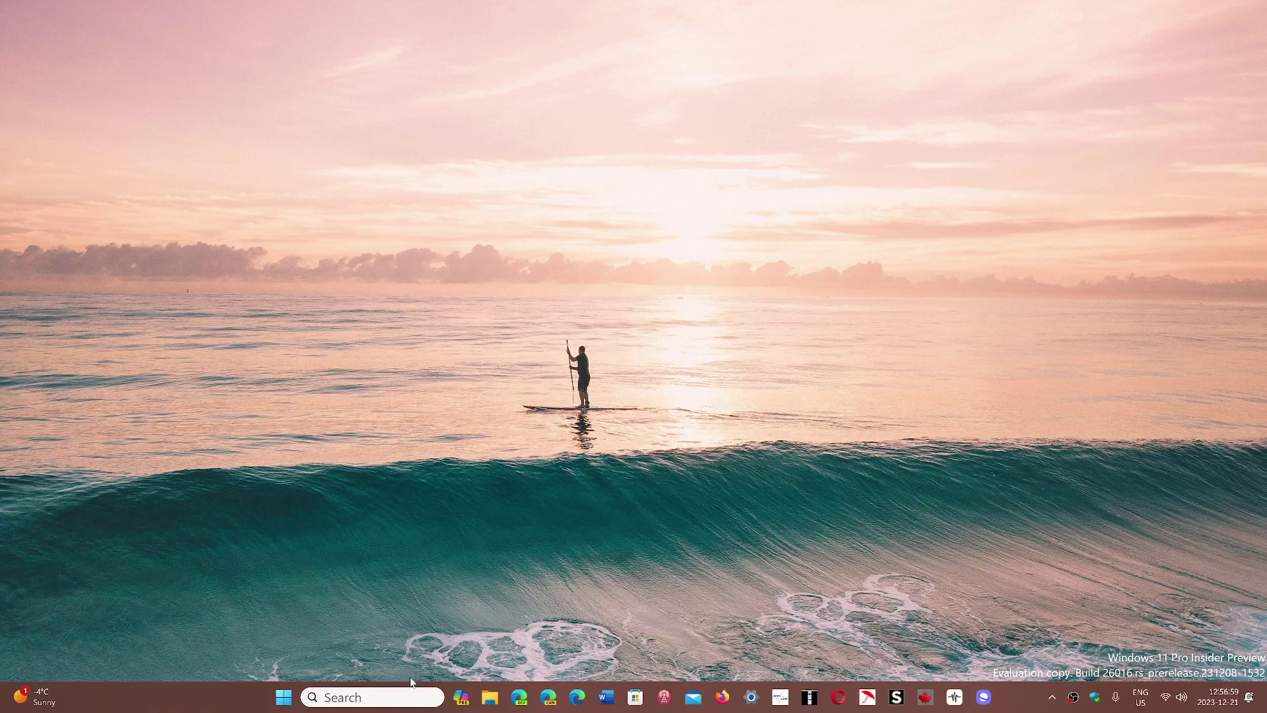
Launch Chrome from Windows search and navigate from the weather page to youtube.com
left_click(358, 697)
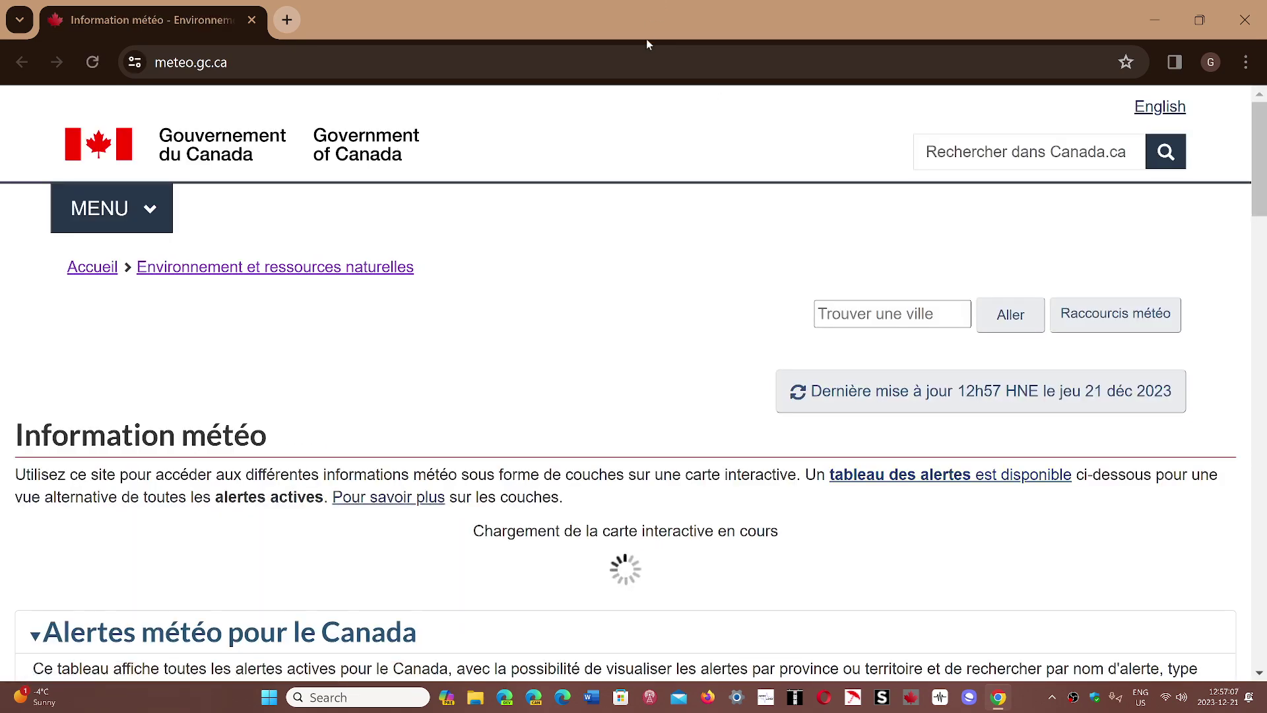
left_click(646, 61)
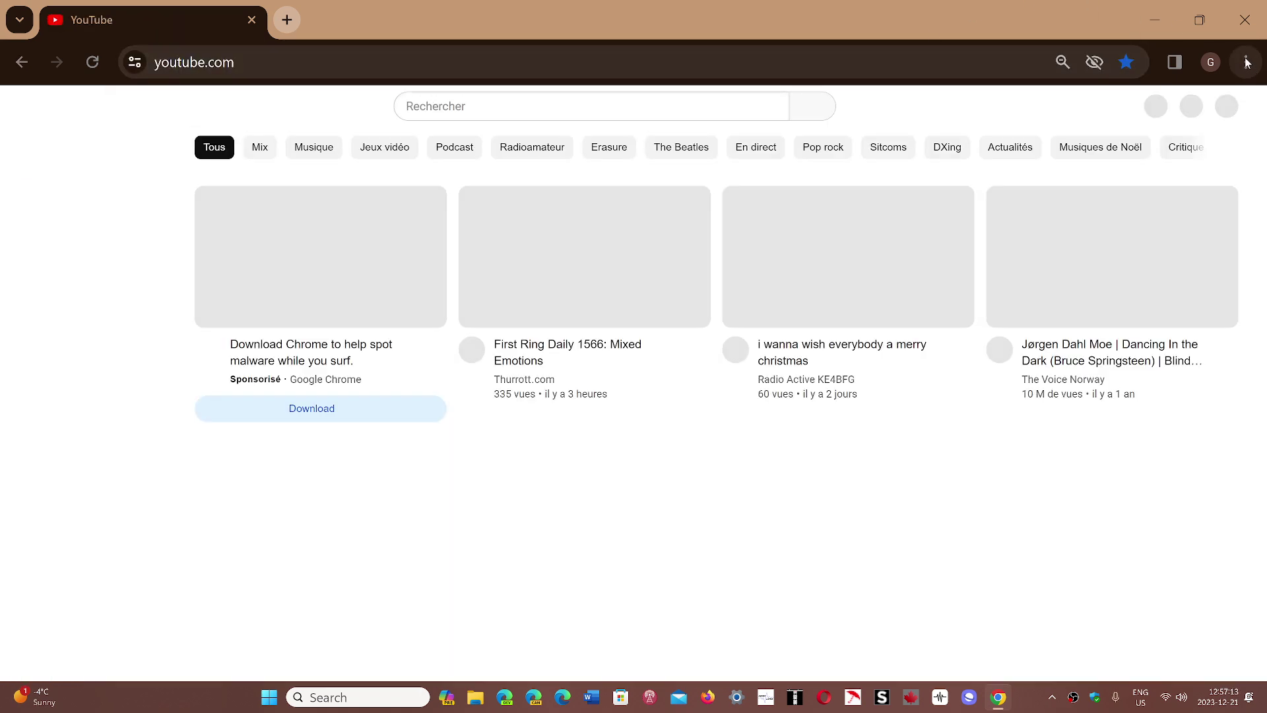
Open Help > About Google Chrome to confirm version 120.0.6099.130 is up to date
left_click(1247, 63)
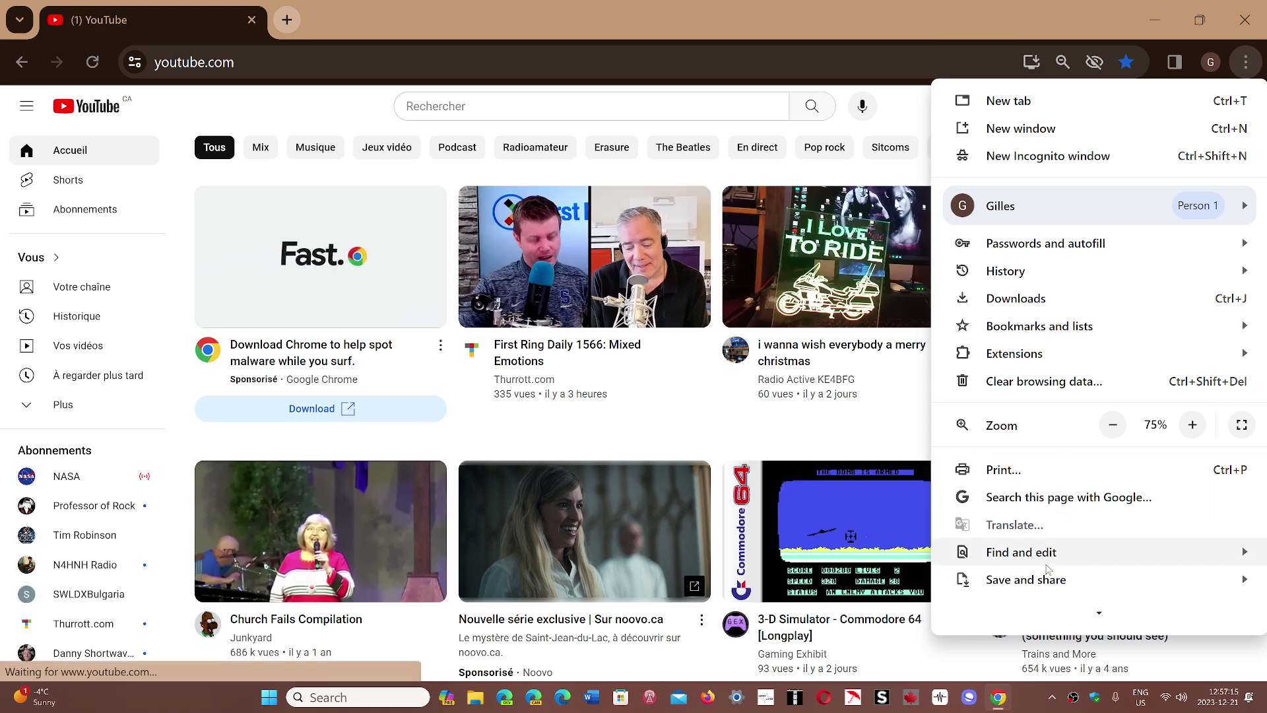
scroll(1057, 517, "down", 2)
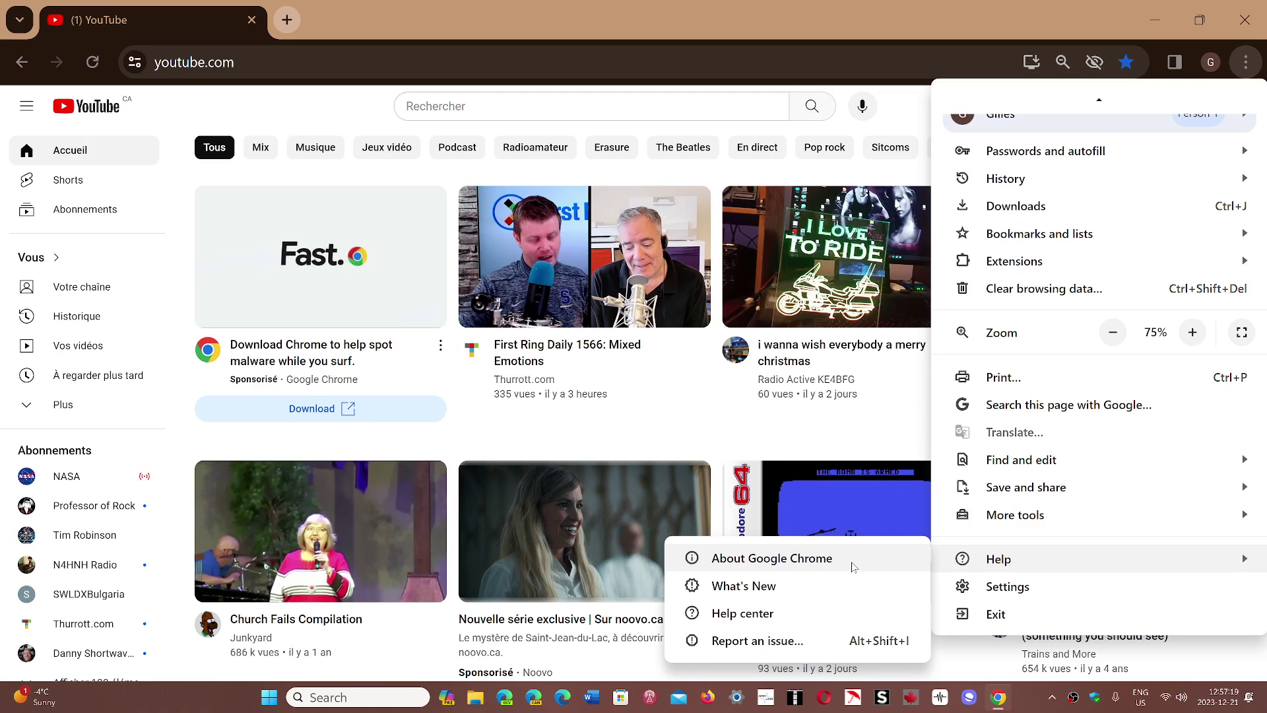
left_click(772, 559)
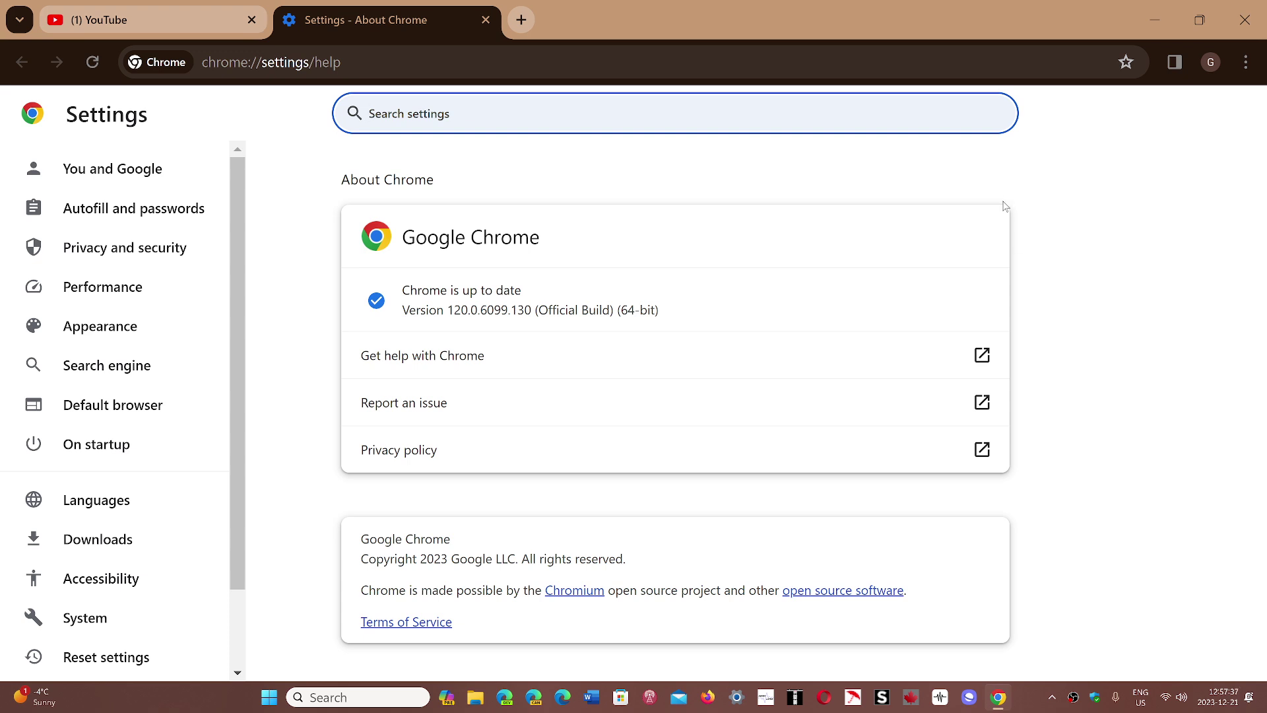
Close the About Chrome tab and erase a stray letter in the YouTube address bar
left_click(482, 19)
left_click(297, 61)
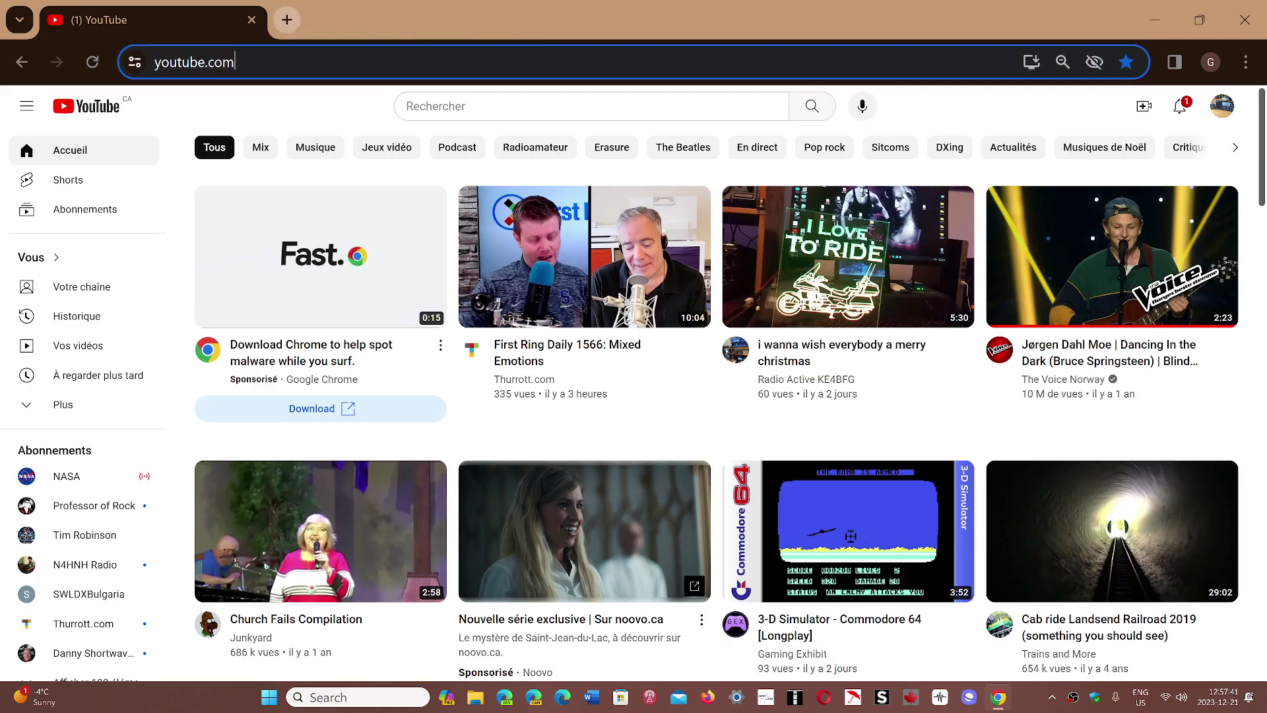
type("t")
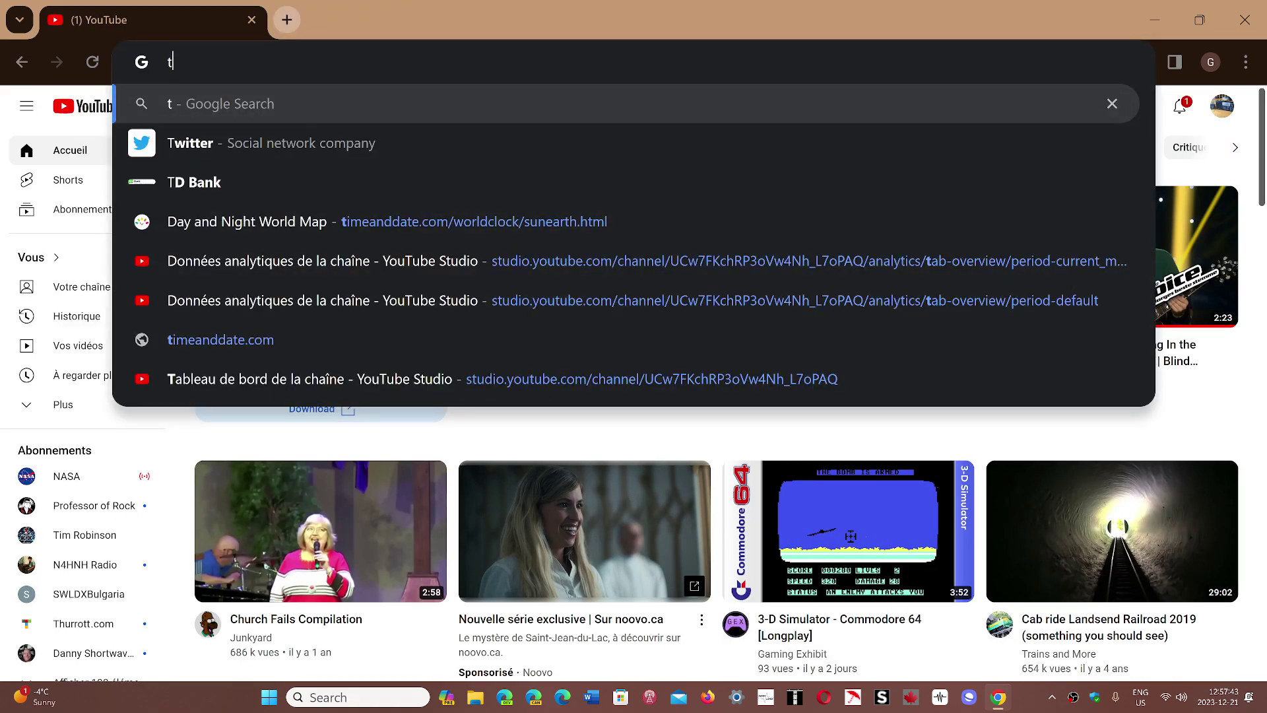
key("BackSpace")
type("y")
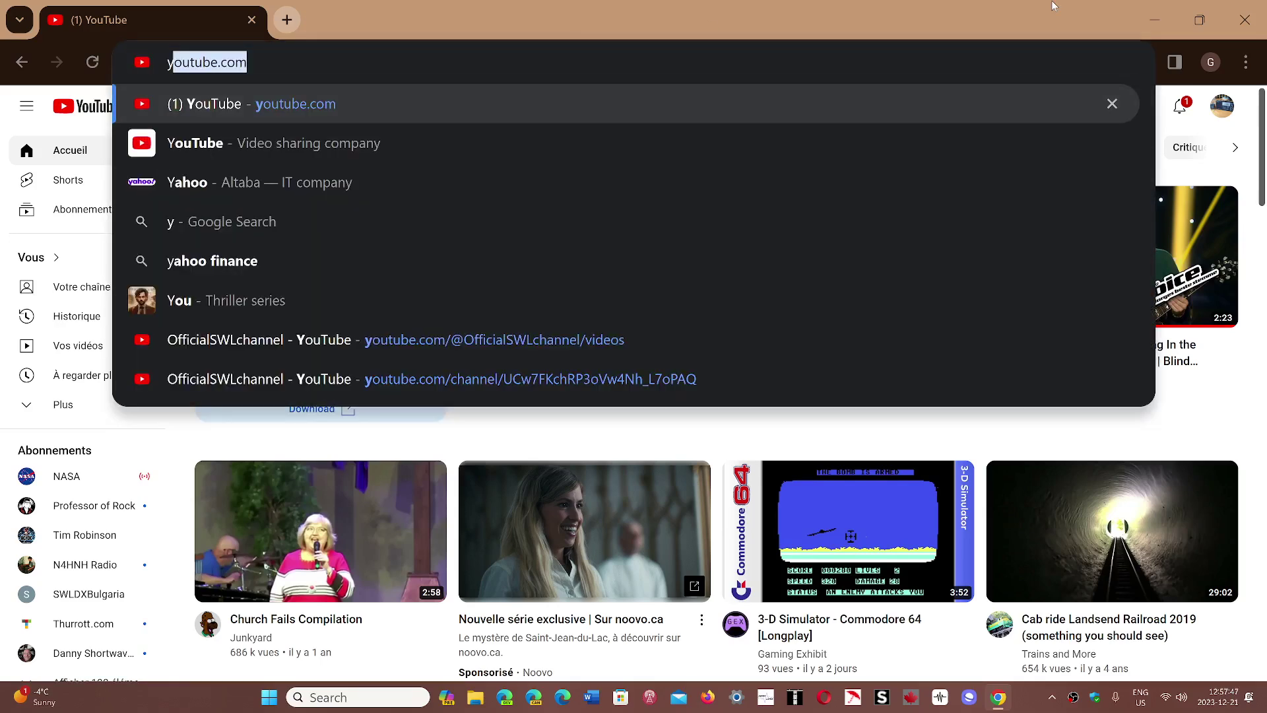
left_click(1245, 20)
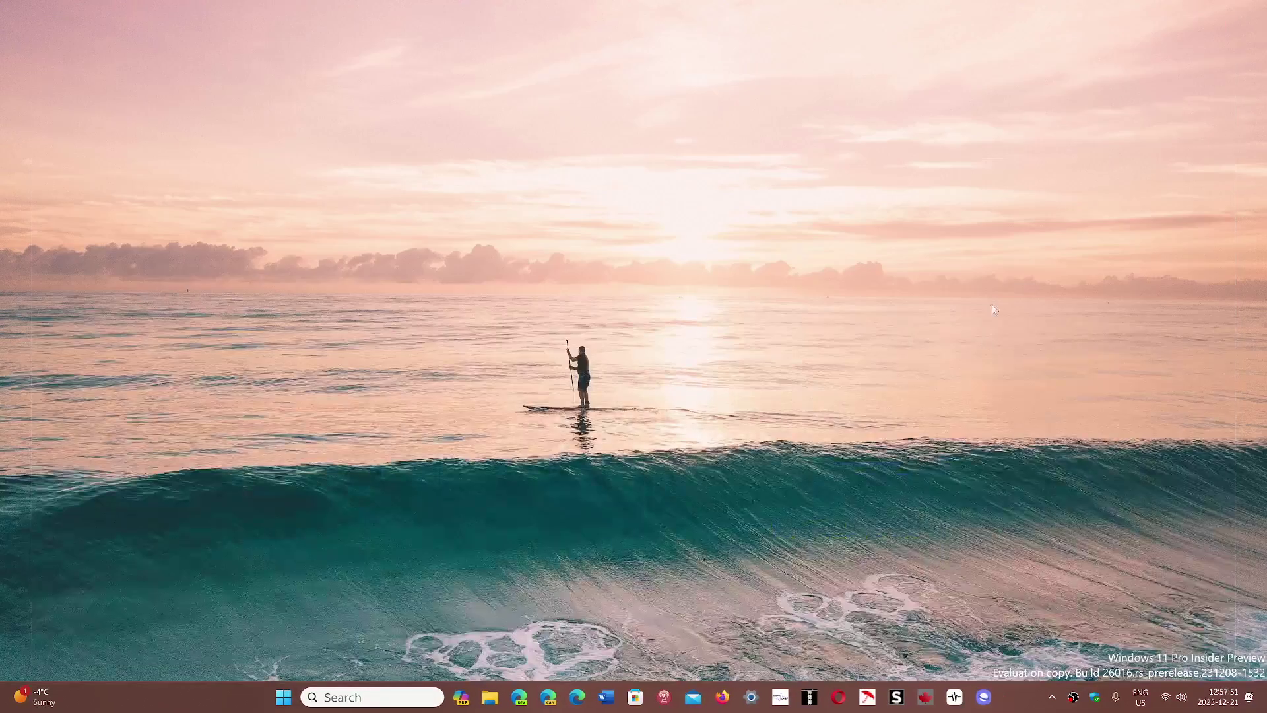